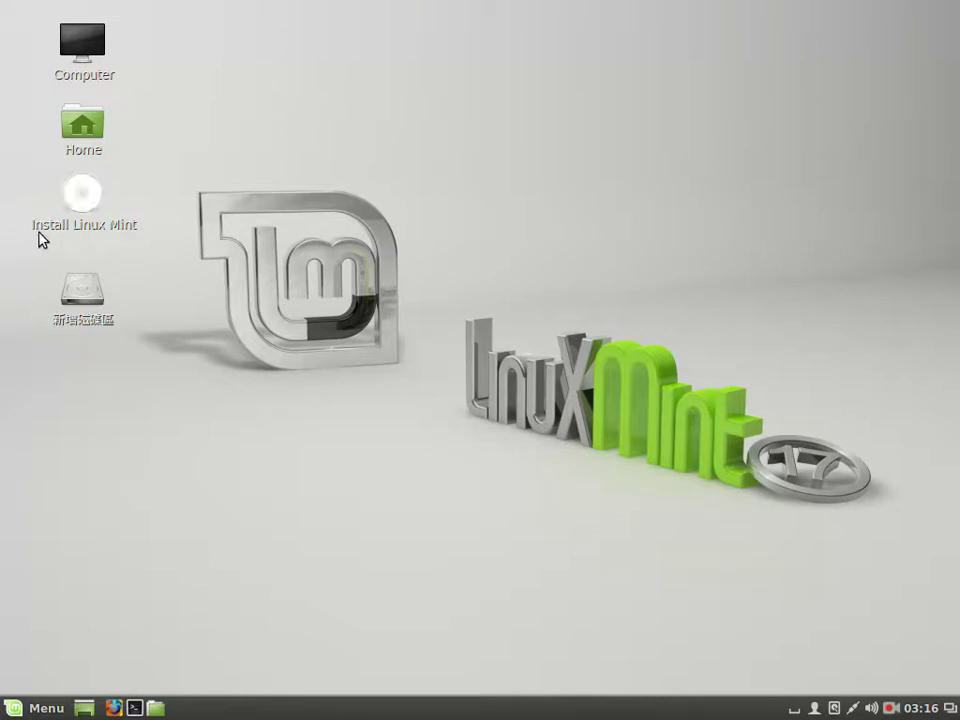
Launch the installer from the Install Linux Mint desktop icon
left_click(84, 196)
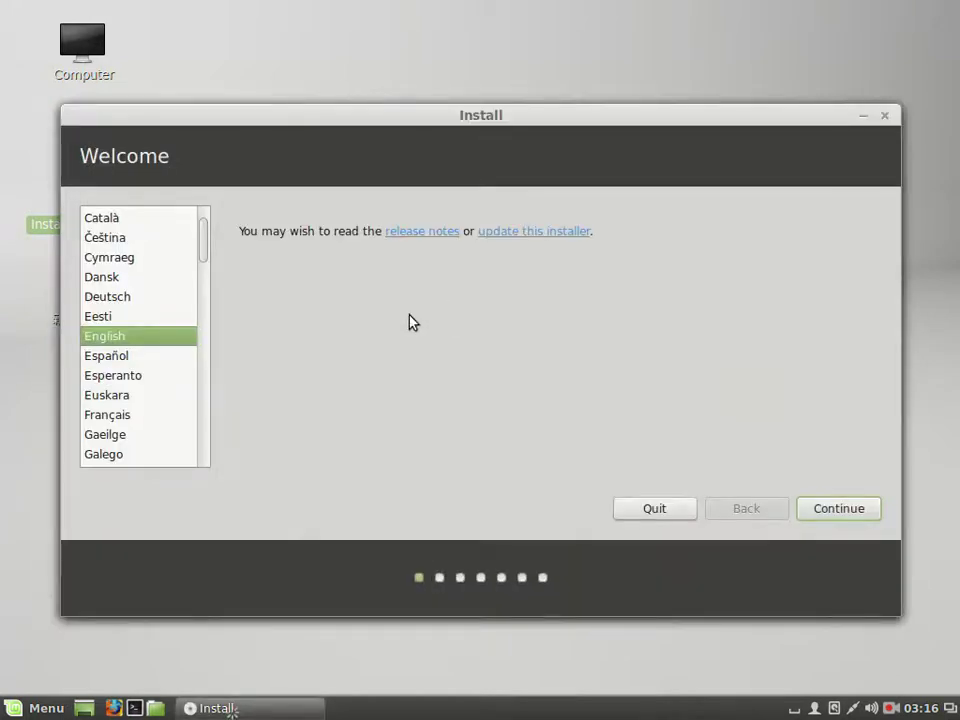
Choose 中文(繁體) as the installer language and continue past the 8.1 GB disk and internet checks
left_click_drag(206, 236, 189, 450)
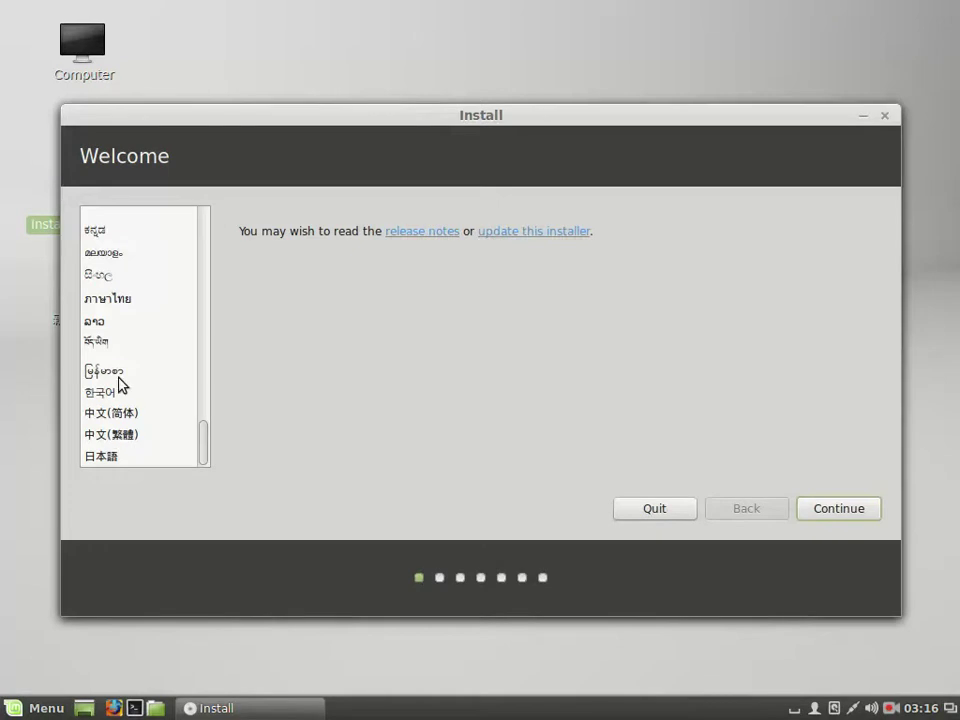
left_click(150, 436)
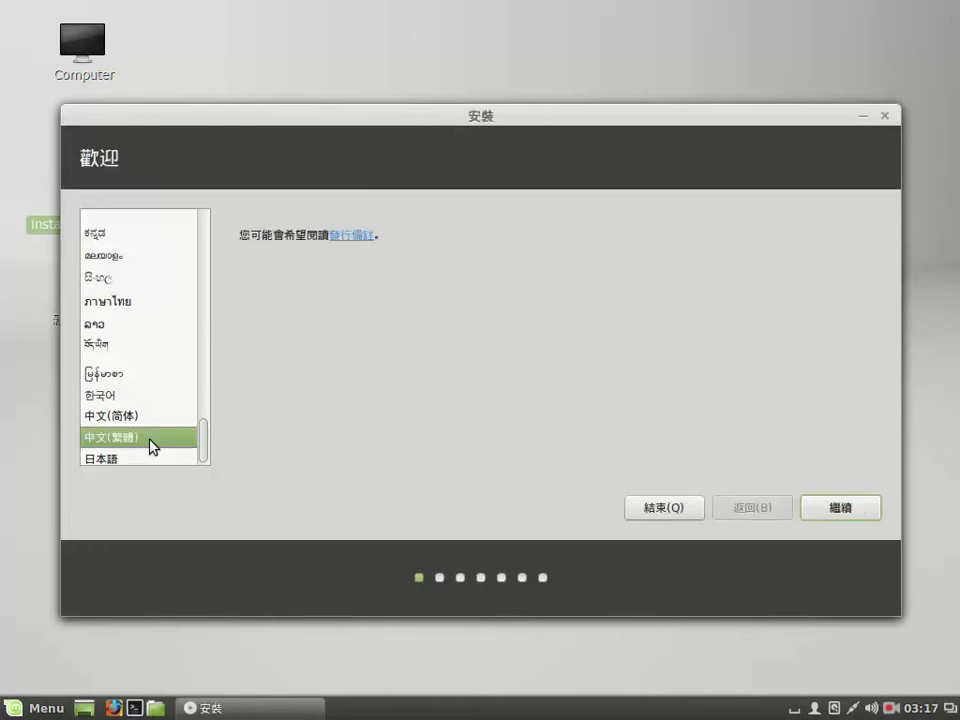
left_click(864, 517)
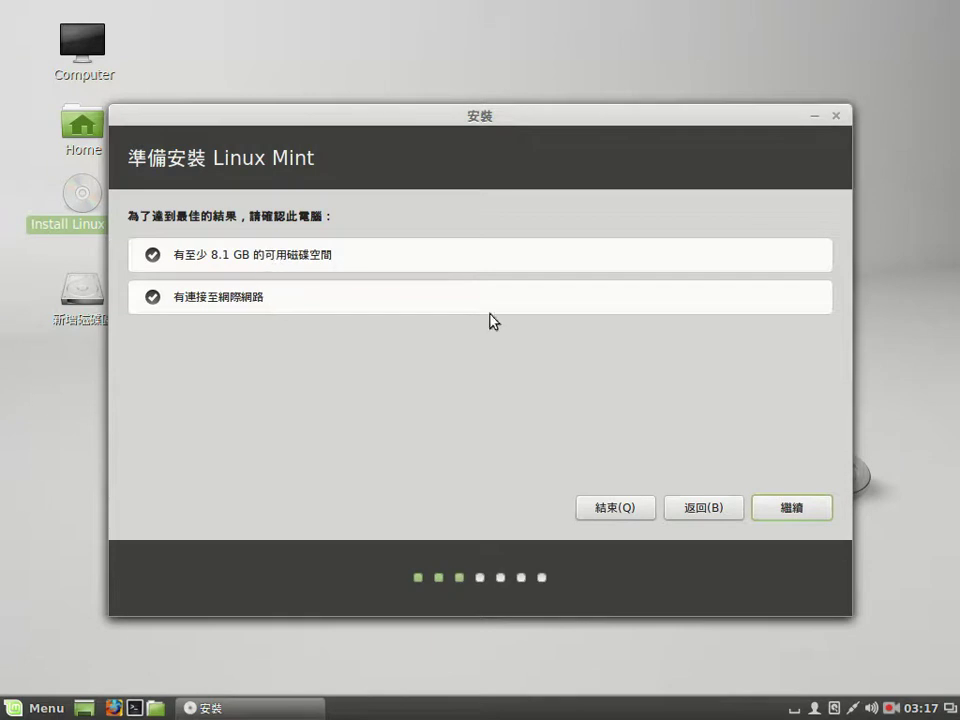
left_click(821, 518)
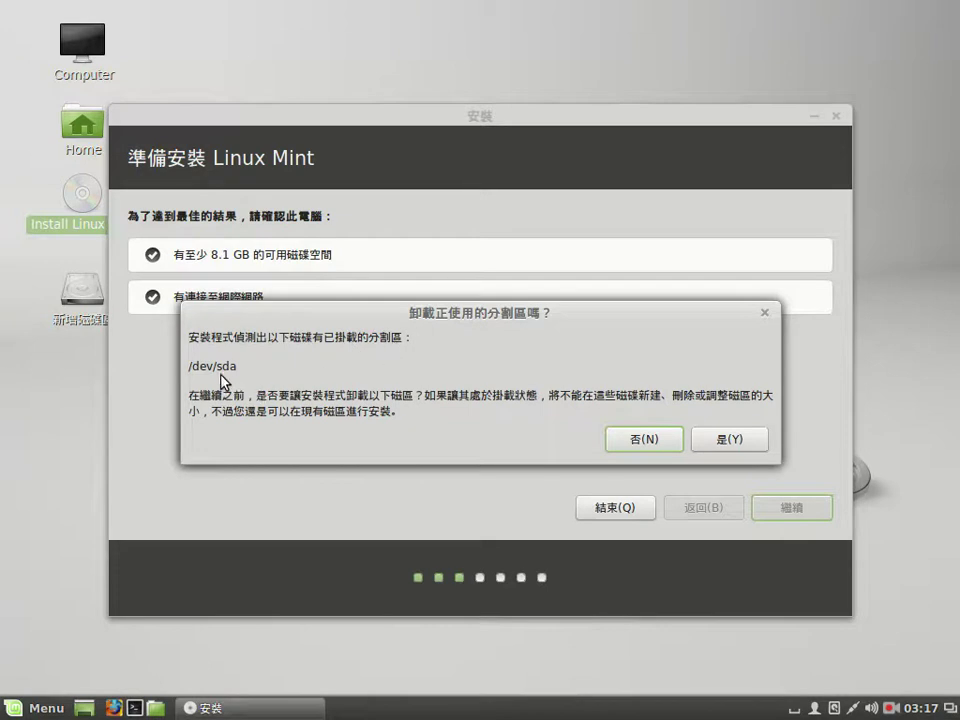
Allow the /dev/sda partitions to be unmounted and pick 其他 for manual partitioning
left_click(725, 443)
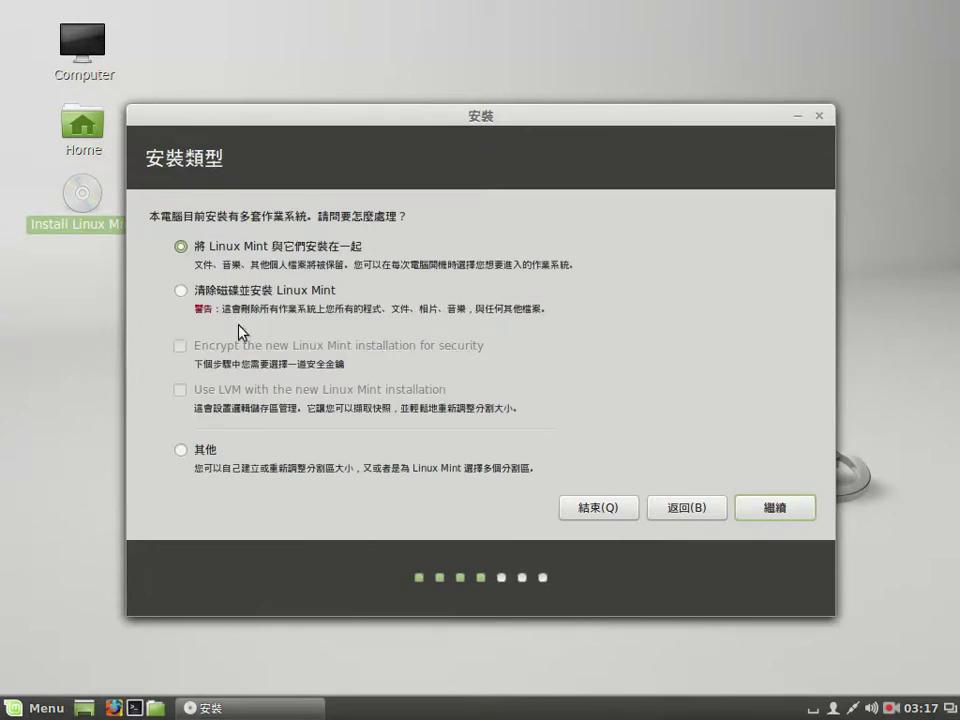
left_click_drag(245, 122, 300, 85)
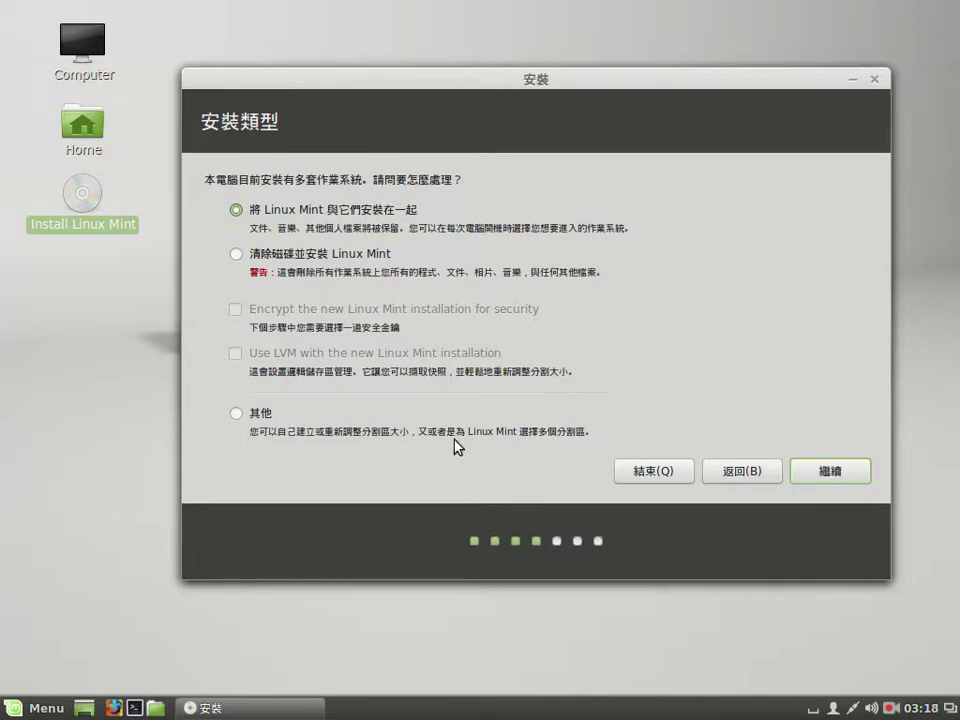
left_click(237, 415)
In the partition table, select the 73400 MB /dev/sda6 and open its 編輯分割區 dialog
left_click(849, 478)
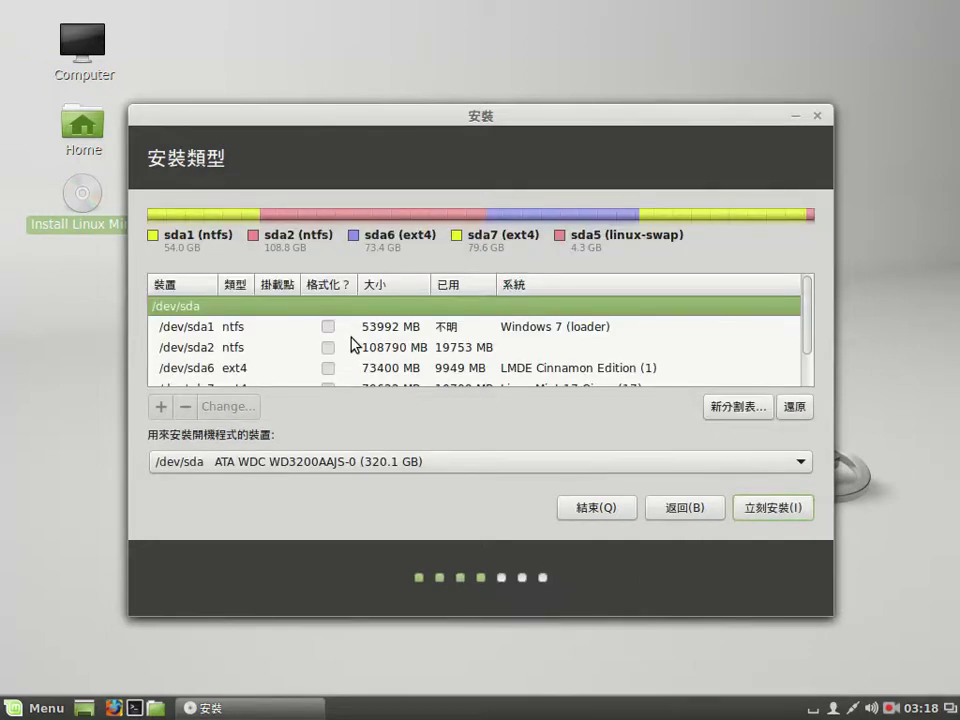
left_click(237, 333)
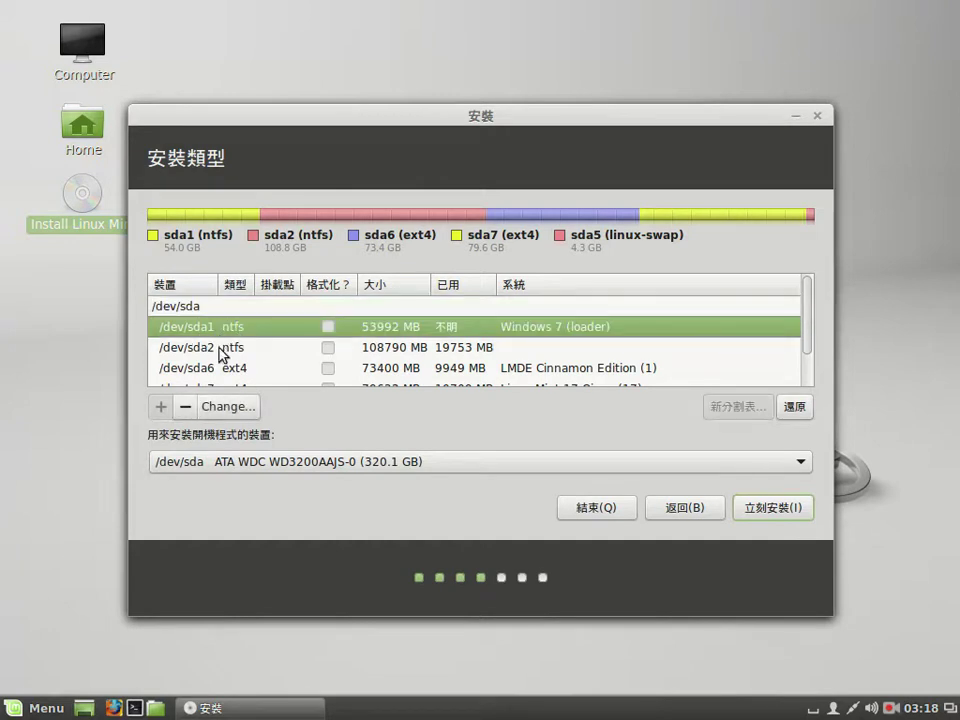
left_click(220, 352)
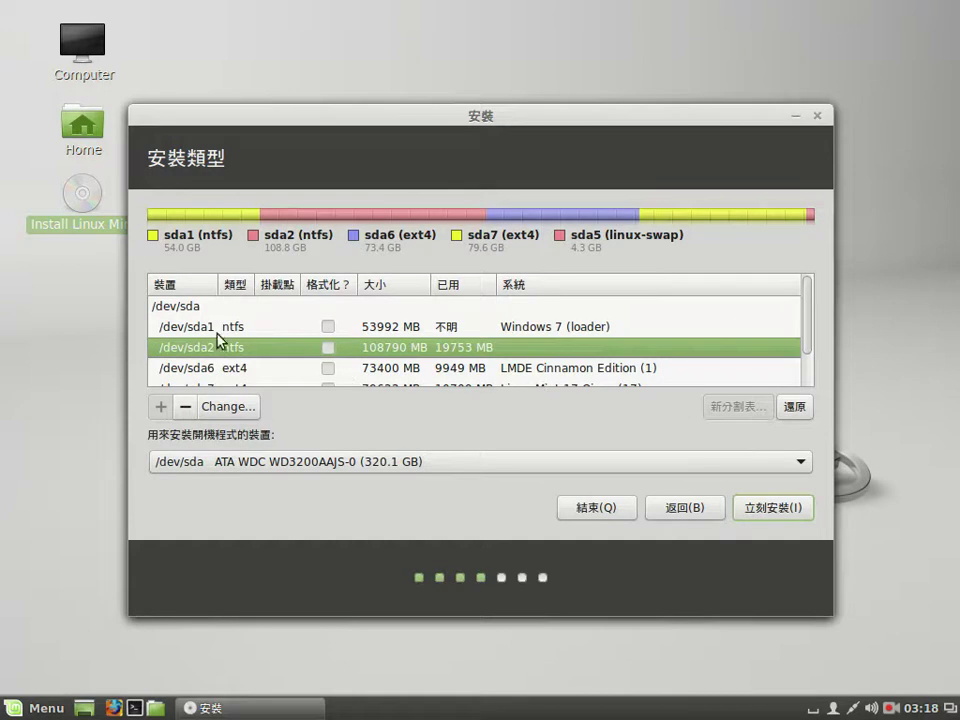
scroll(806, 377, "down", 2)
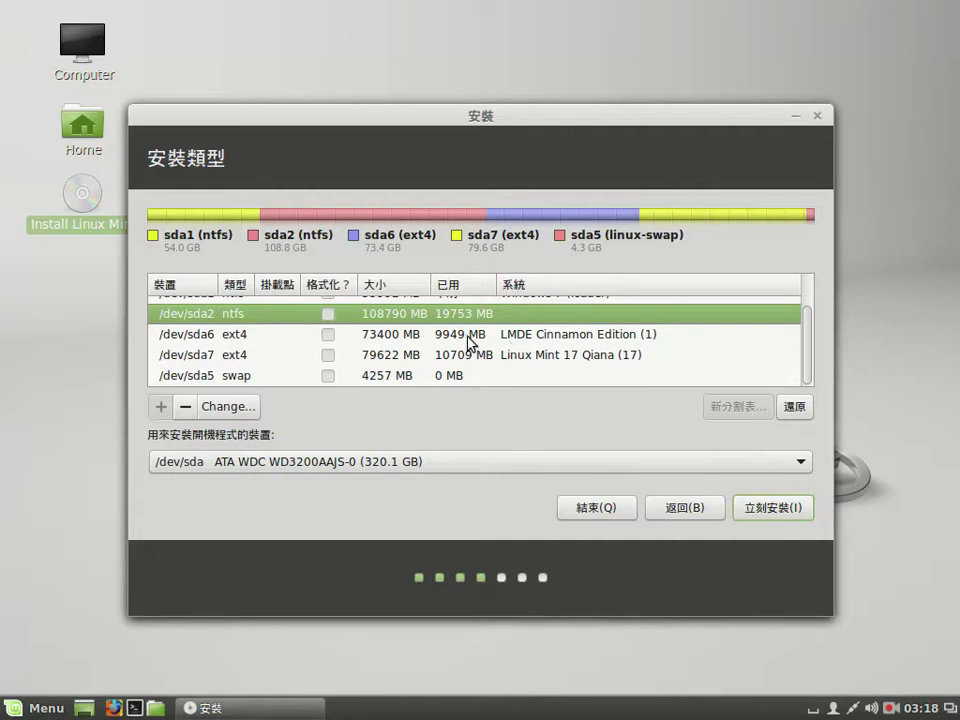
left_click(199, 345)
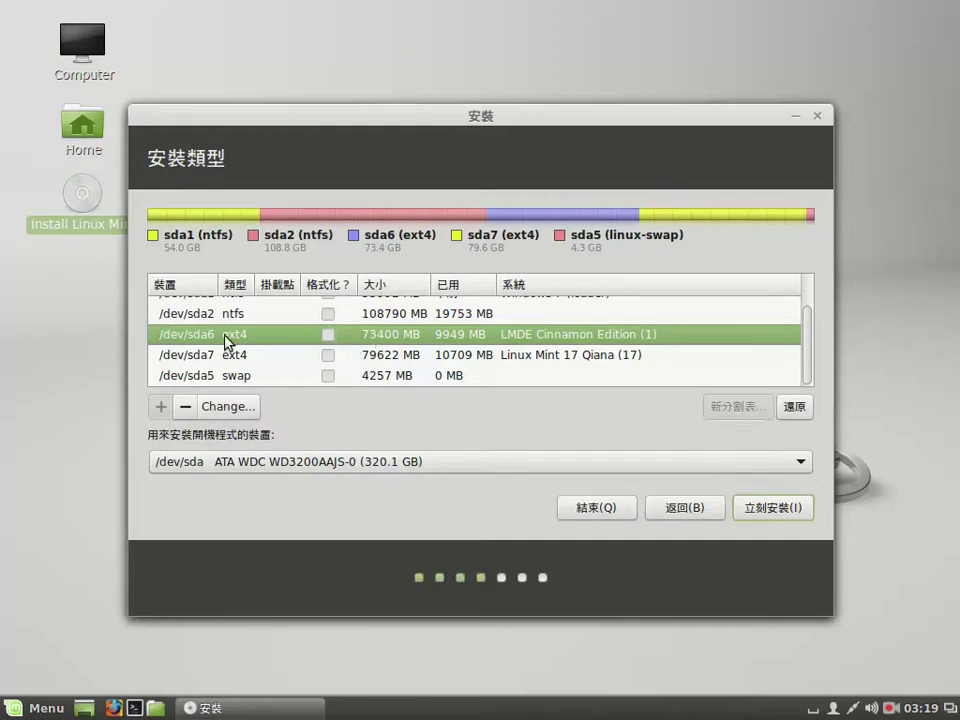
left_click(236, 411)
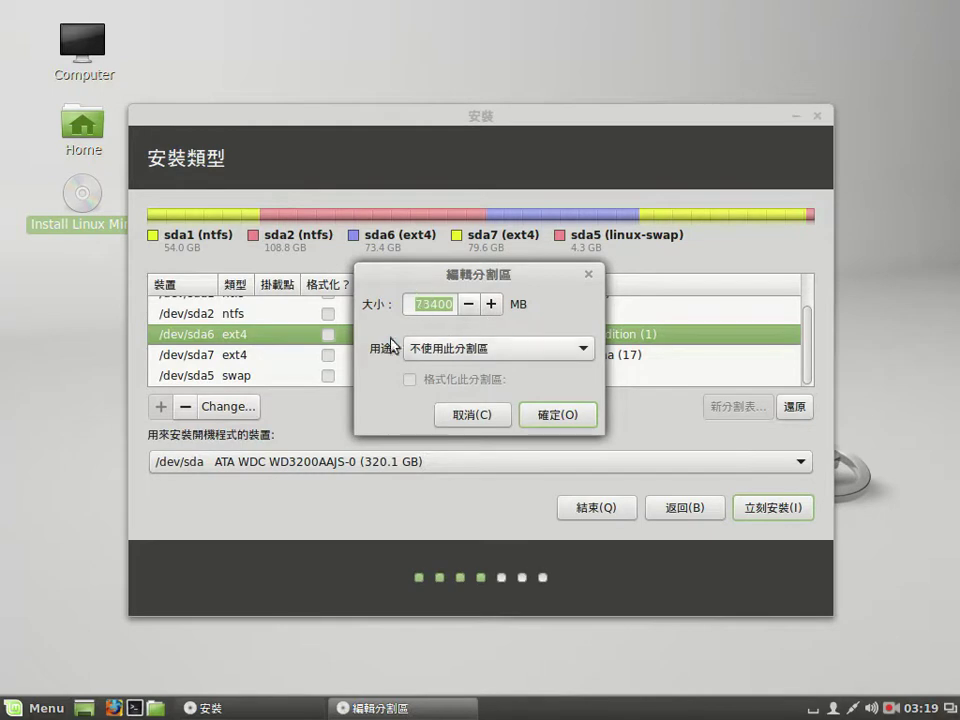
Set /dev/sda6 to Ext4, marked for formatting, with mount point /, and confirm
left_click(580, 350)
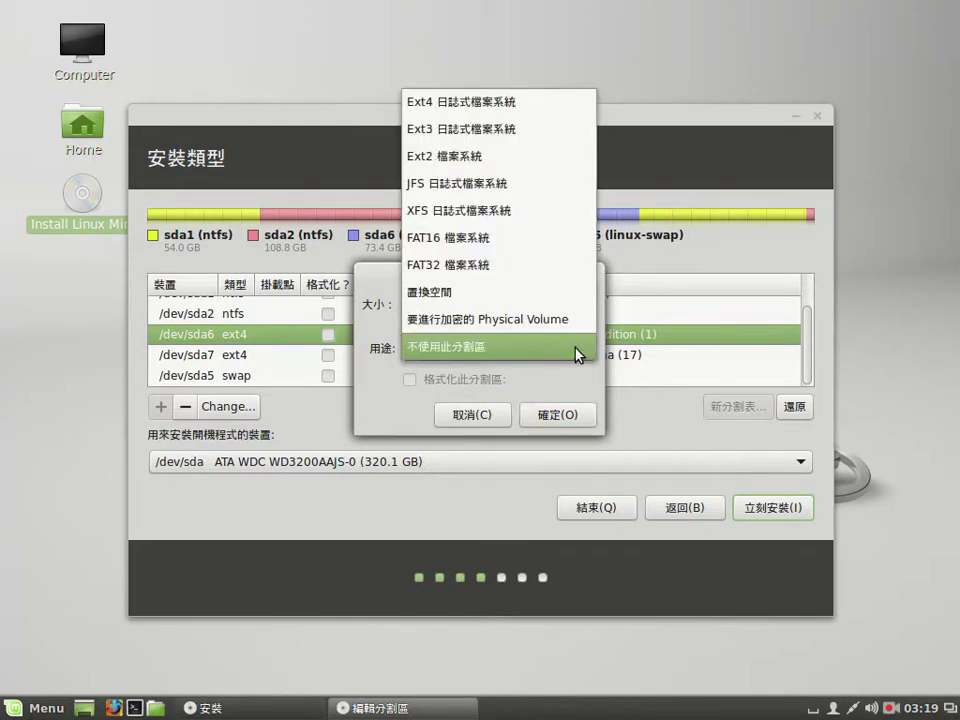
left_click(545, 107)
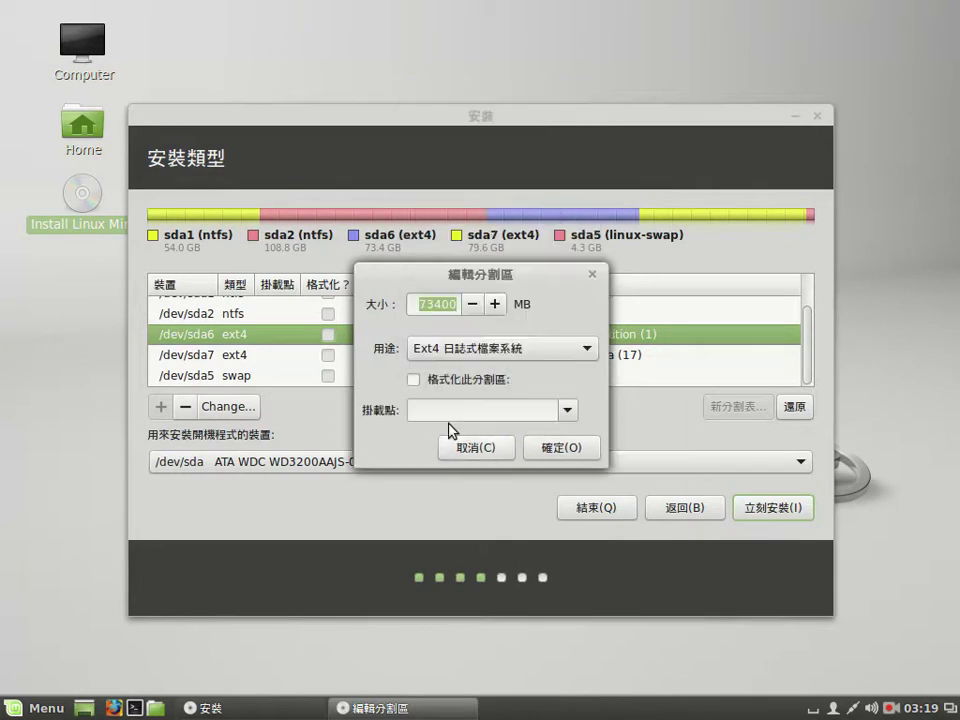
left_click(413, 380)
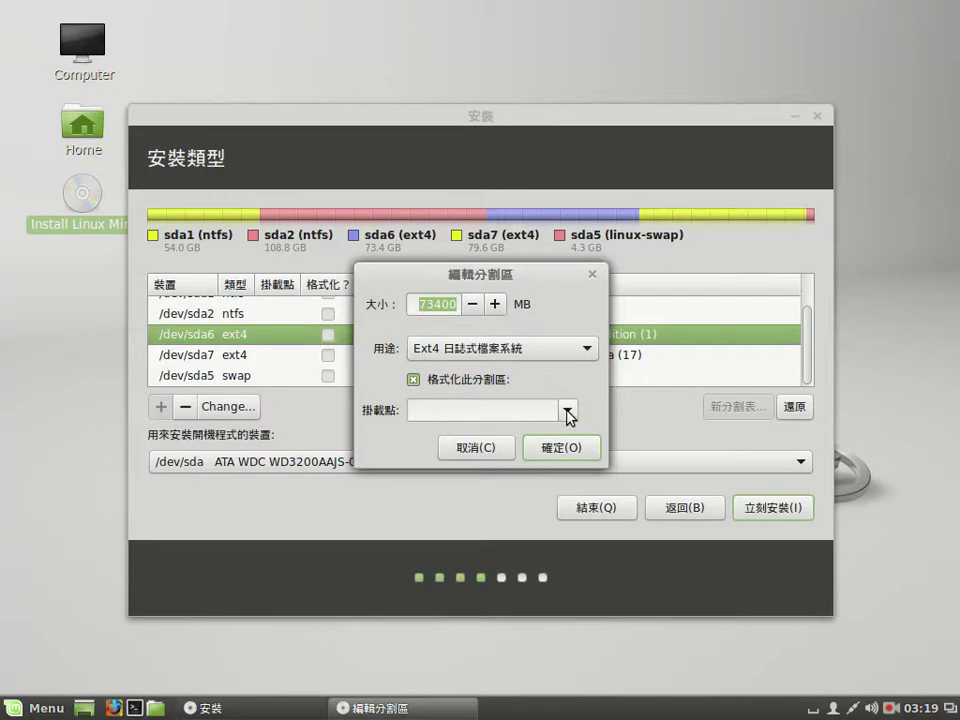
left_click(568, 412)
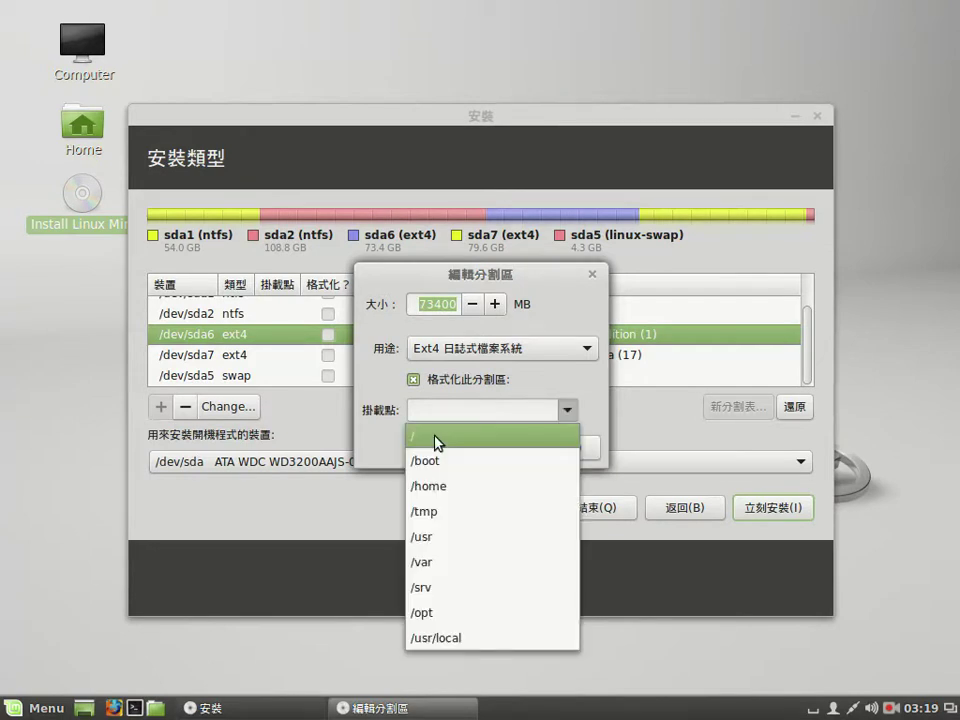
left_click(437, 442)
left_click_drag(425, 280, 377, 422)
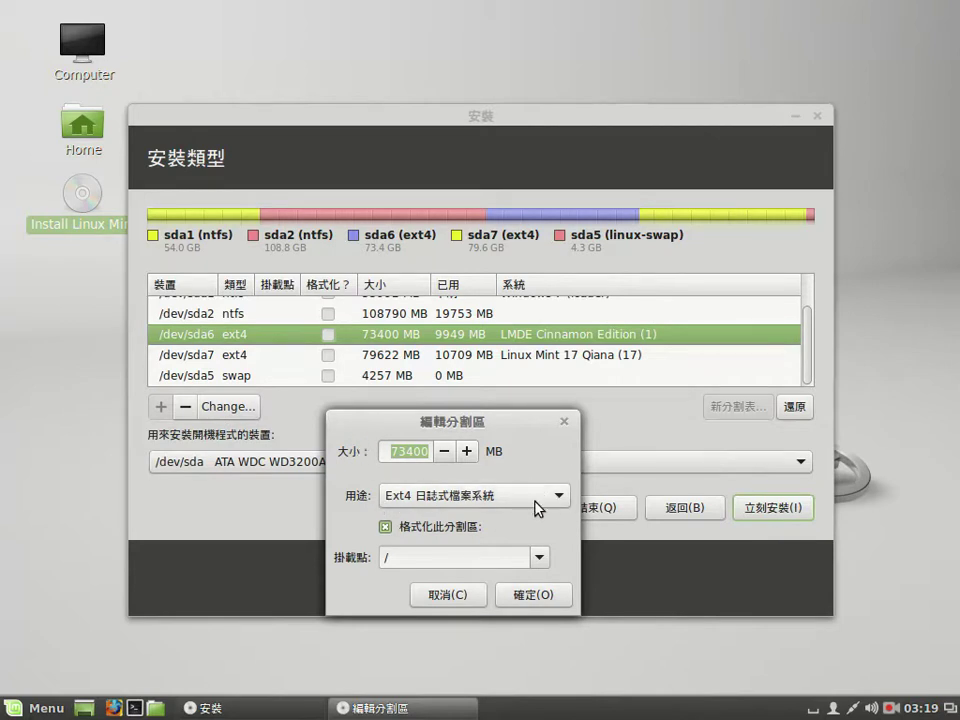
left_click(384, 527)
left_click(540, 557)
left_click(398, 484)
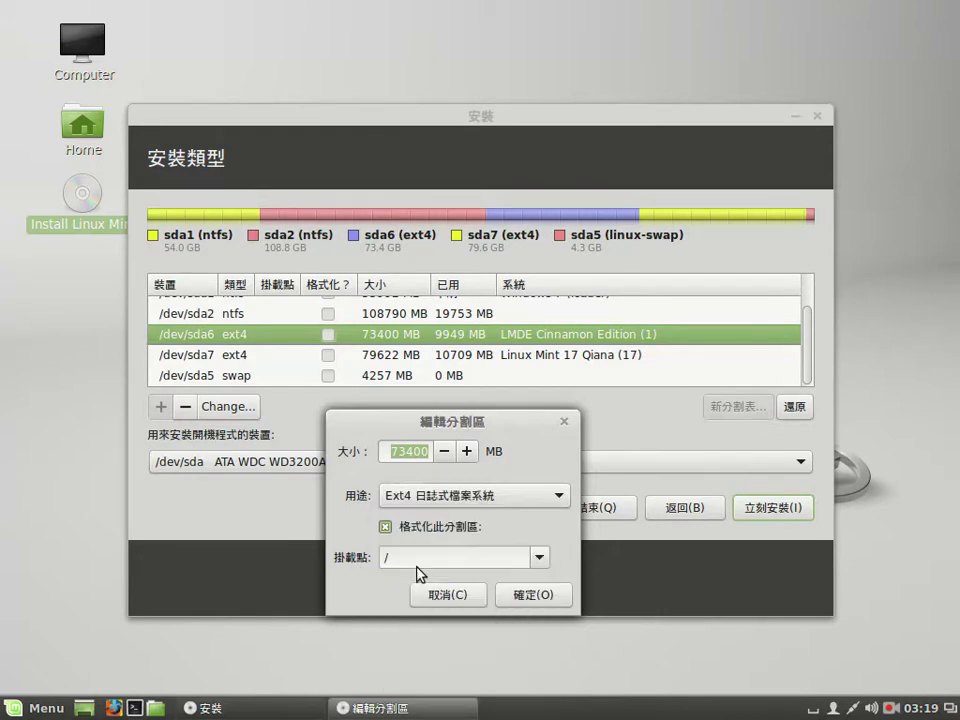
left_click(527, 597)
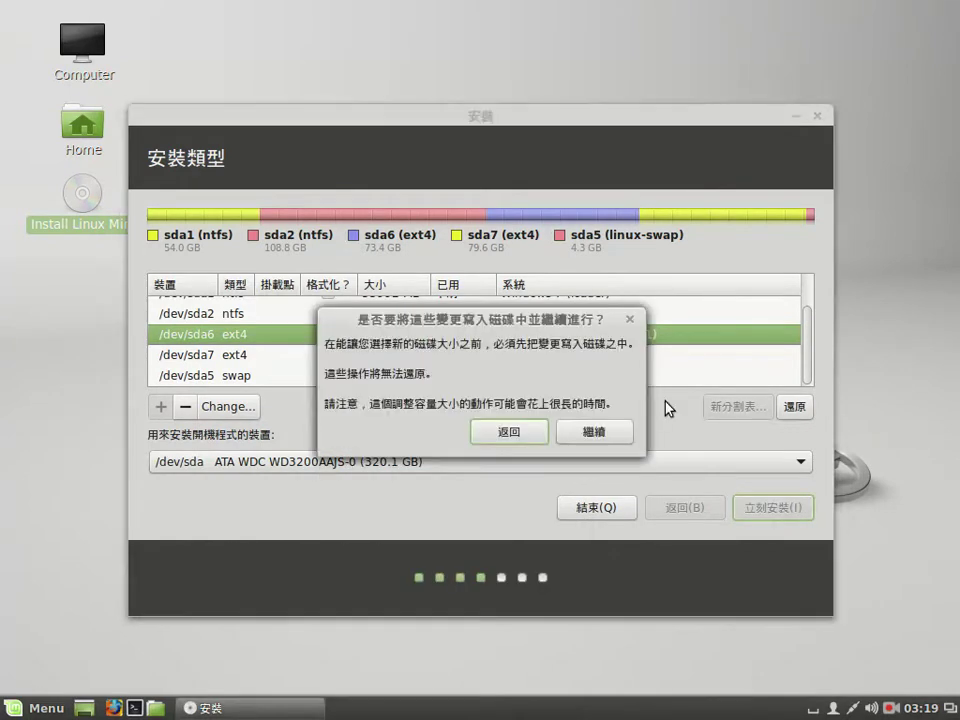
Write the partition changes to disk and start the installation with 立刻安裝
left_click(595, 432)
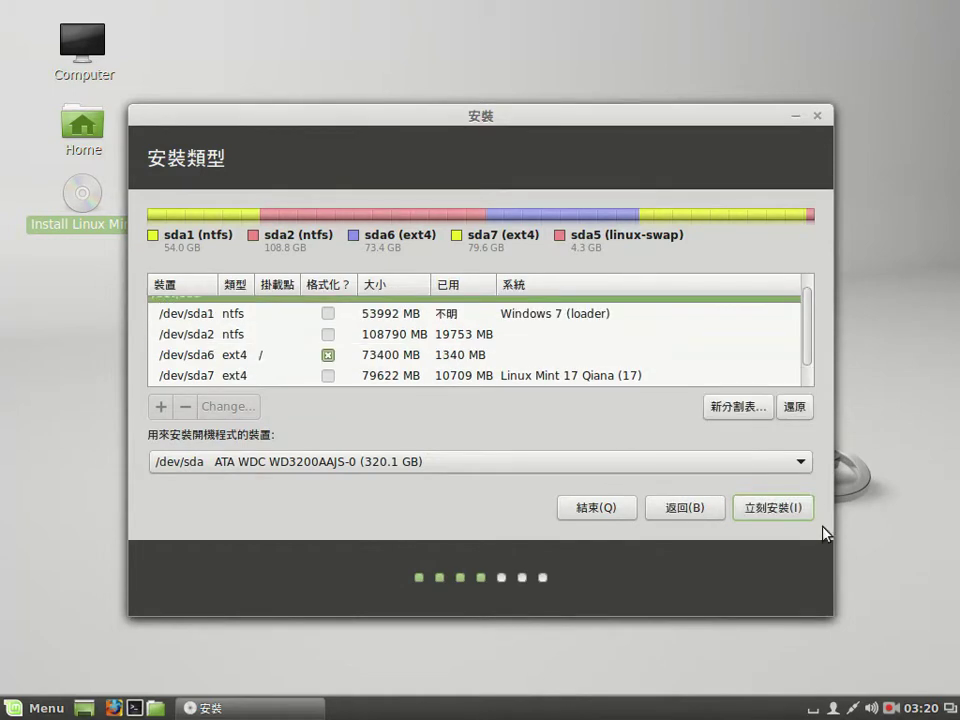
left_click(776, 510)
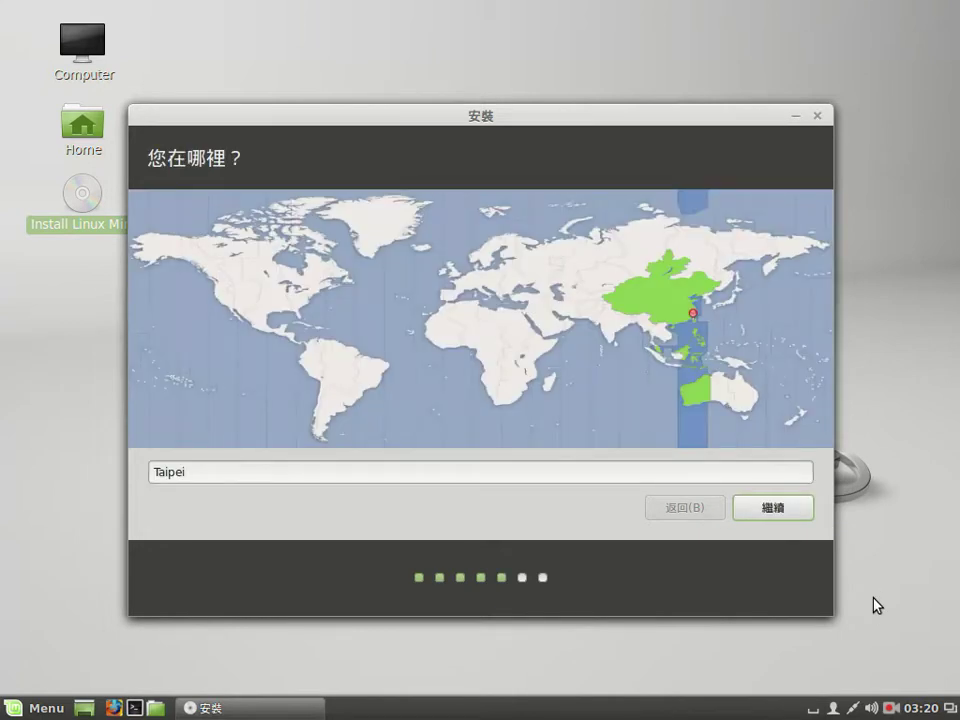
Keep Taipei as the location and 漢語 as the keyboard layout
left_click(793, 508)
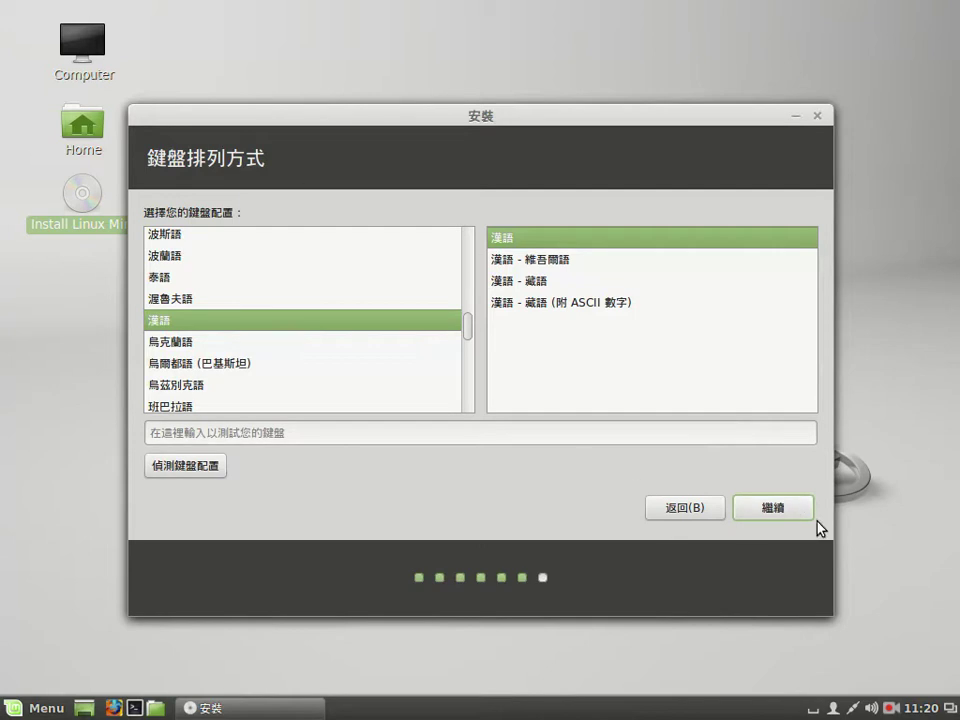
left_click(796, 510)
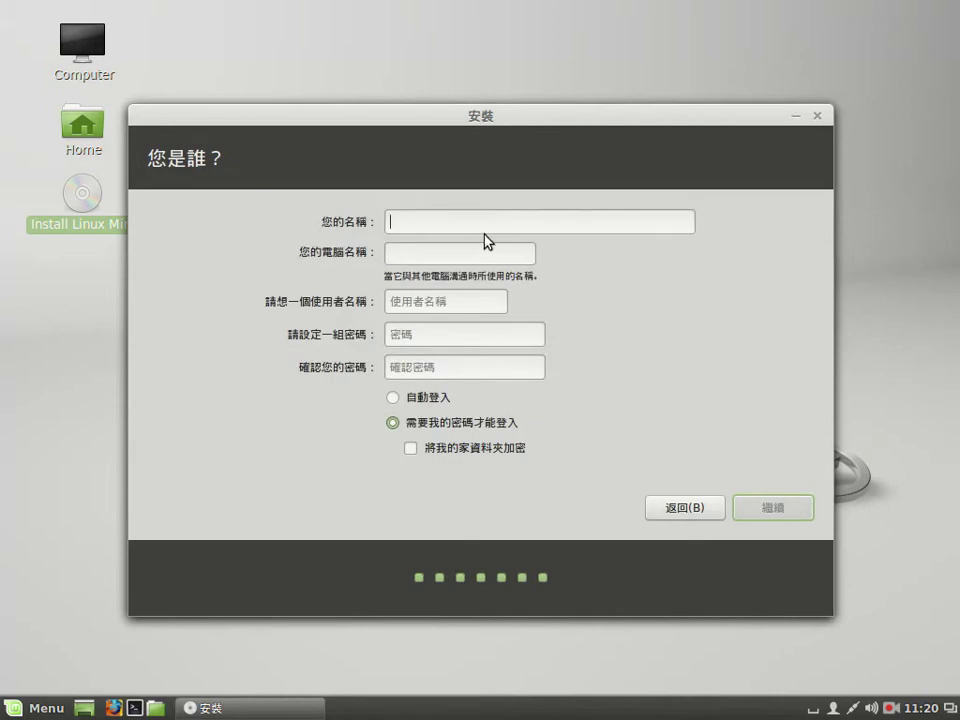
Enter the user's name, set and confirm the account password, and enable automatic login
type("abc")
key("Tab")
key("Tab")
key("Tab")
type("abc")
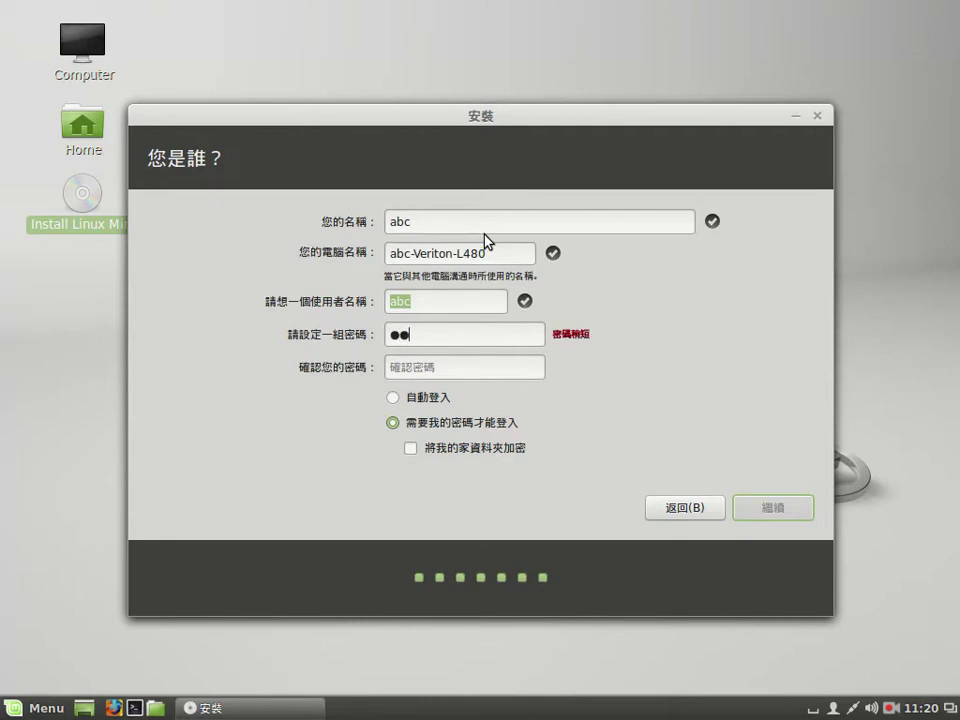
type("d")
key("Tab")
type("ab")
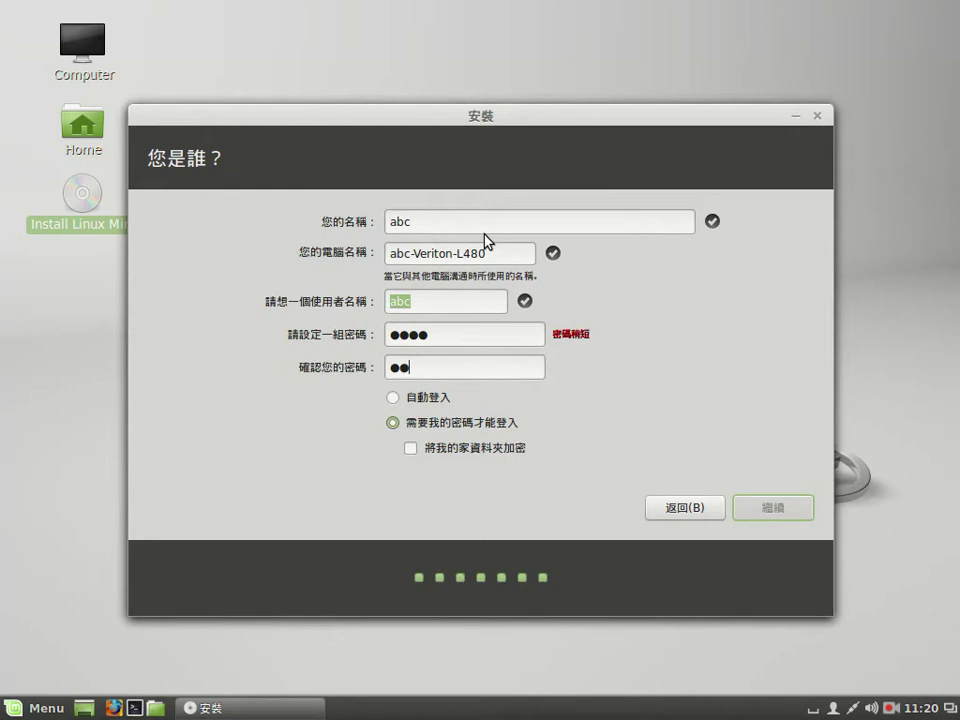
type("cd")
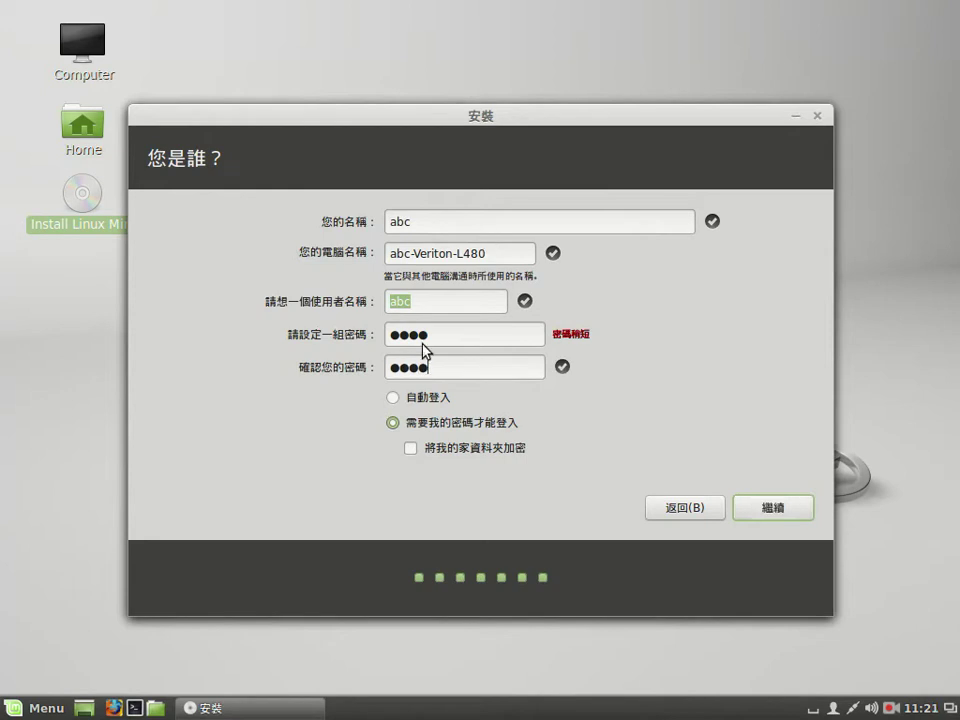
left_click(395, 398)
left_click(776, 514)
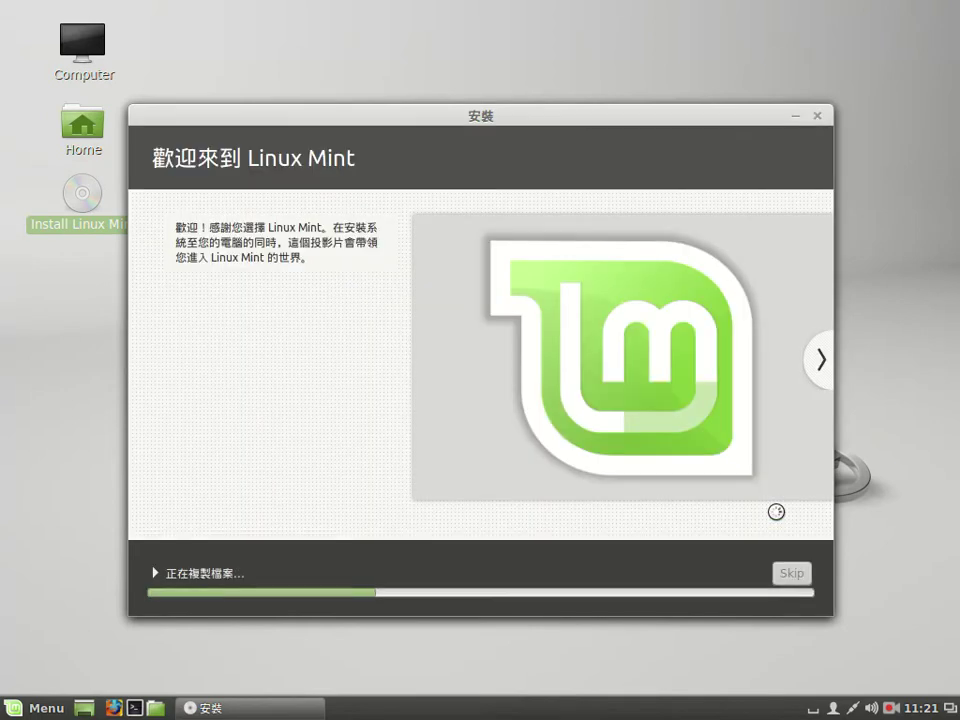
Move the installer window aside while Linux Mint's files are copied
left_click_drag(274, 116, 324, 90)
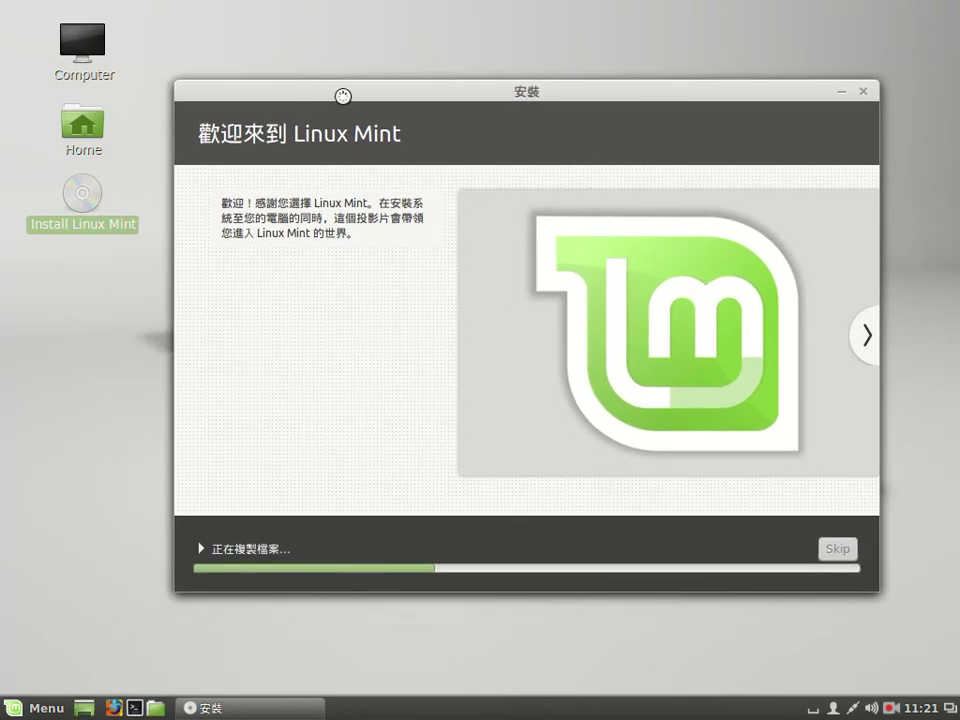